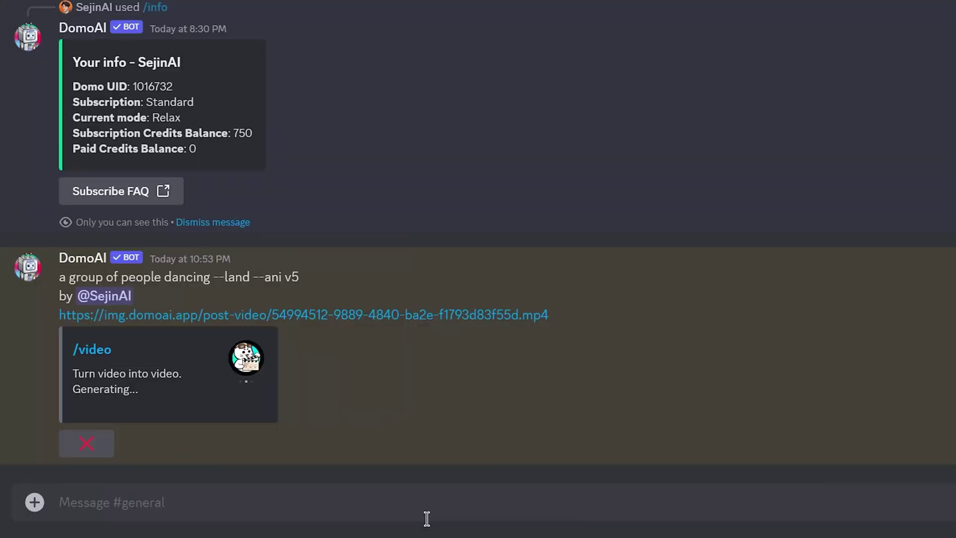
pyautogui.write('/')
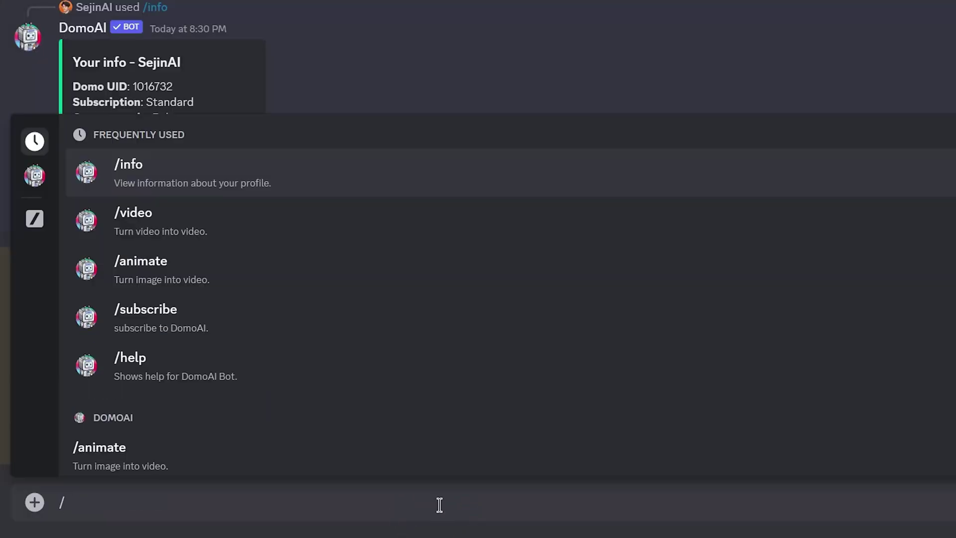
pyautogui.write('vide')
# - Select DomoAI's /video command for the psy_gangnam_style._02.mp4 dancing request
pyautogui.press('Return')
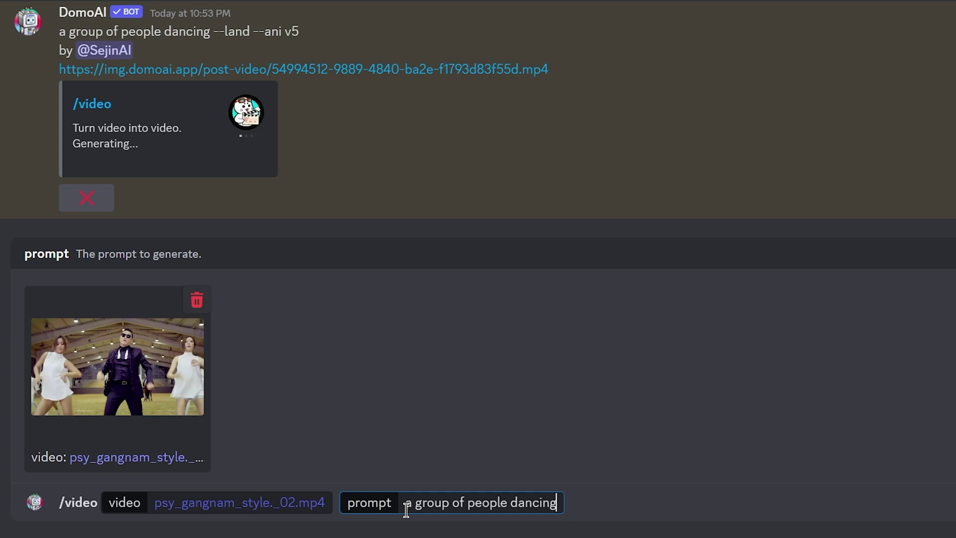
# - Send the dance request with Anime v5 Japanese Anime 2.0 style at 5-second length
pyautogui.press('Return')
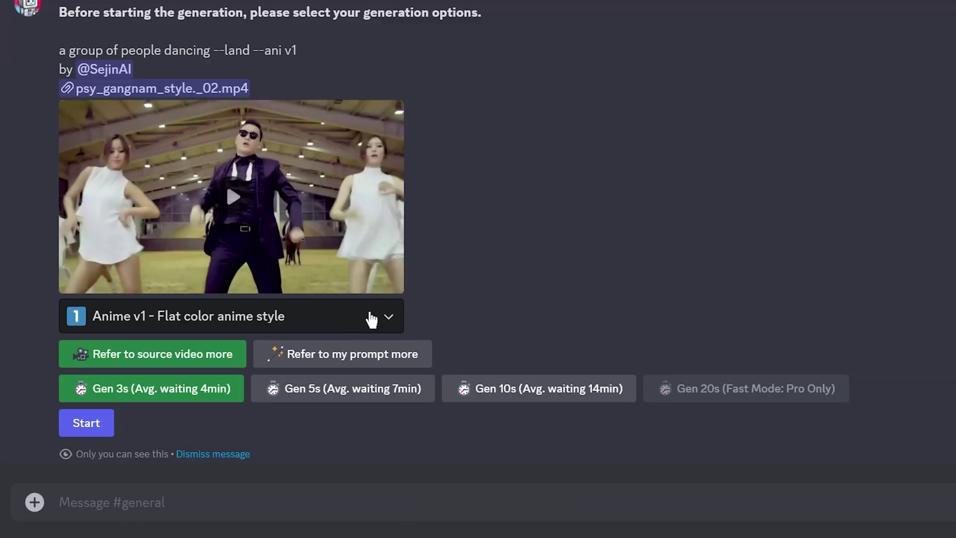
pyautogui.click(371, 321)
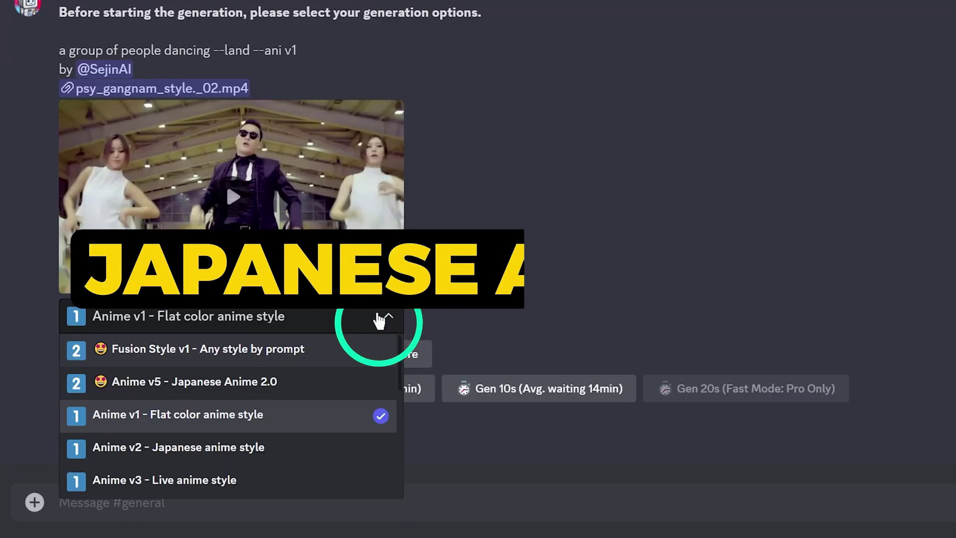
pyautogui.click(265, 383)
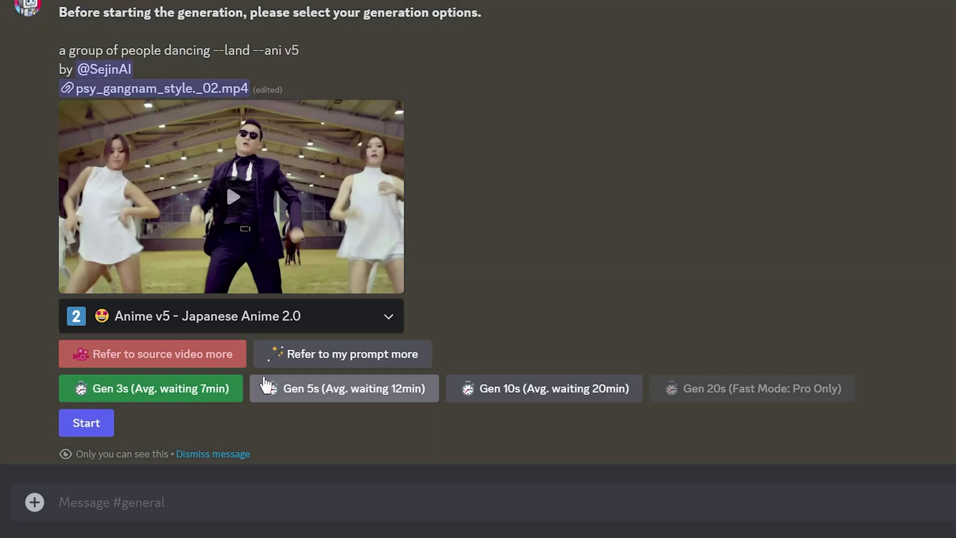
pyautogui.click(298, 390)
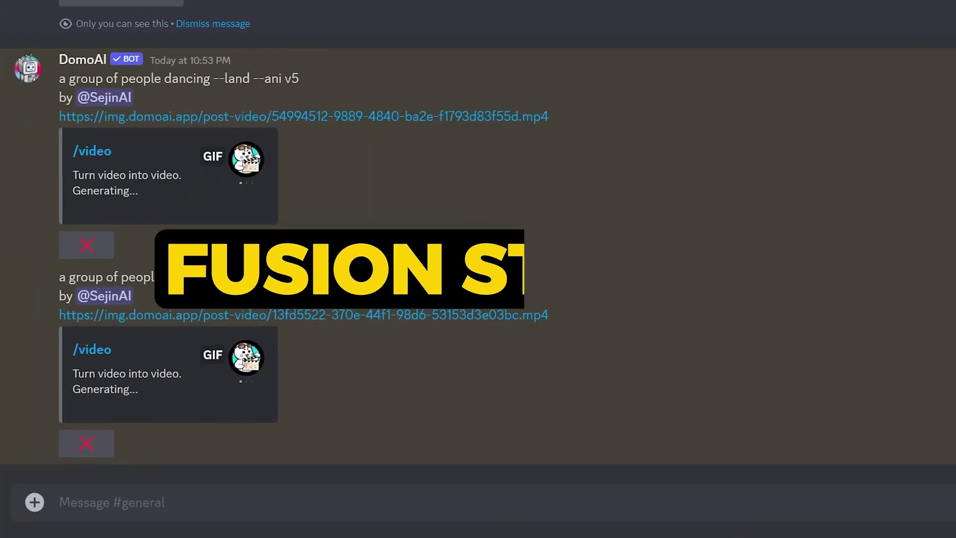
# - Send a DomoAI /video request with psy_gangnam_style._03.mp4 and the cyborg dancing prompt
pyautogui.click(347, 514)
pyautogui.write('/video')
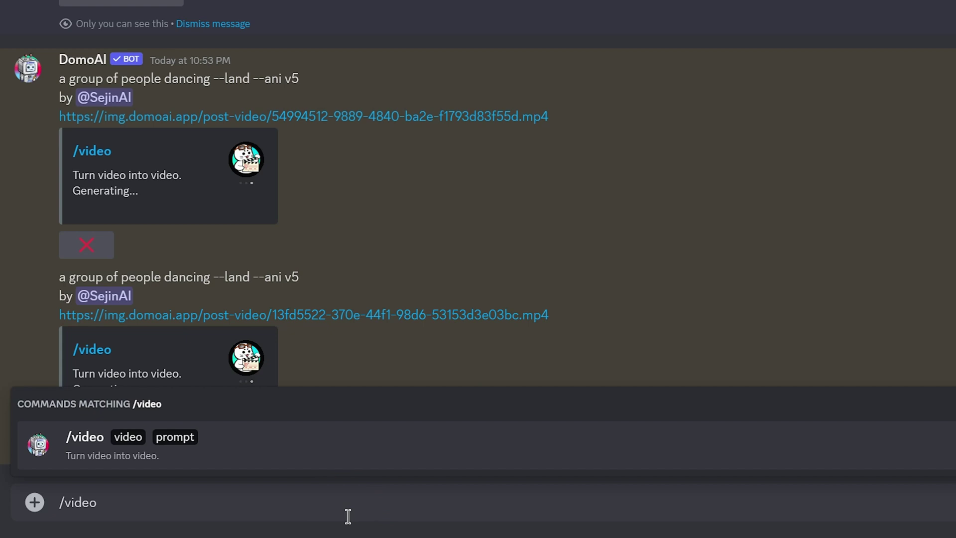
pyautogui.press('Return')
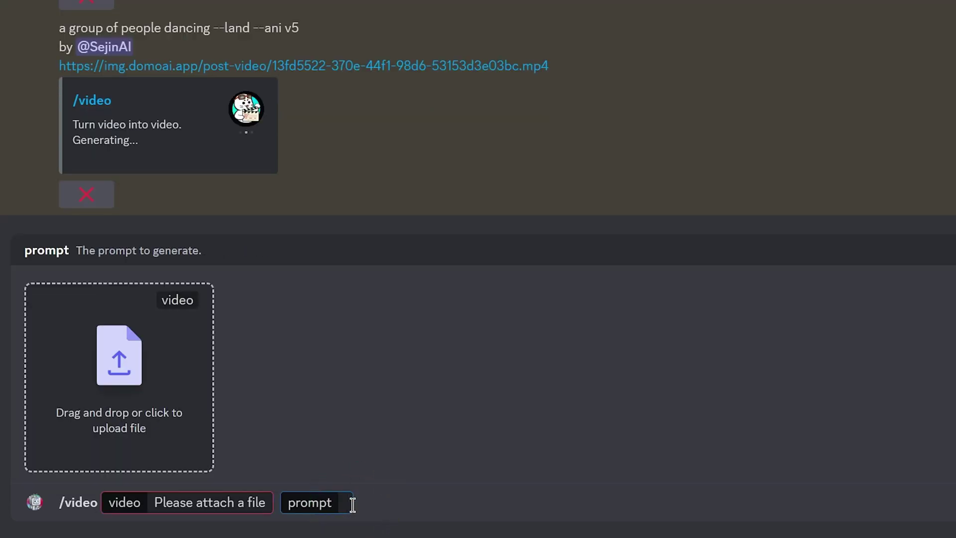
pyautogui.click(153, 372)
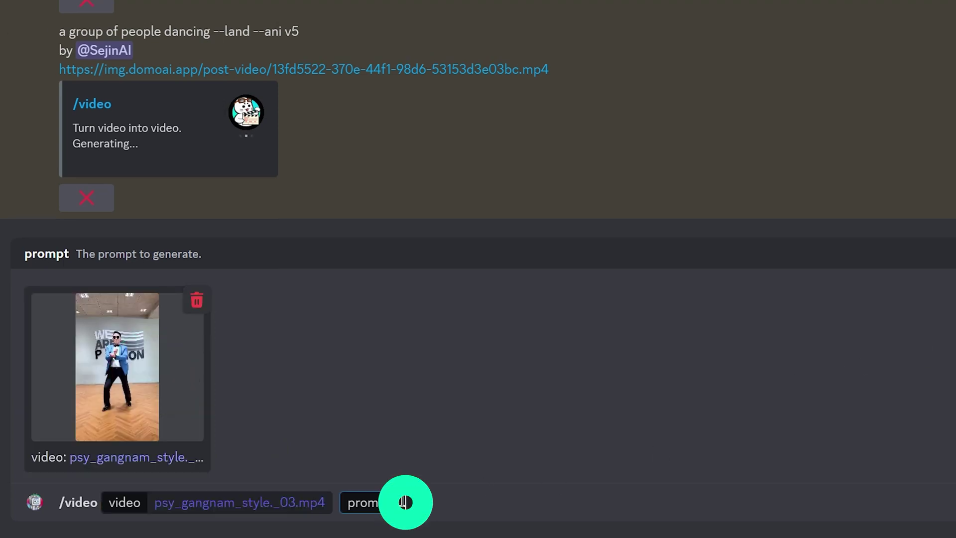
pyautogui.write('A cyborg, dancing, cyberpunk style, city')
pyautogui.press('Return')
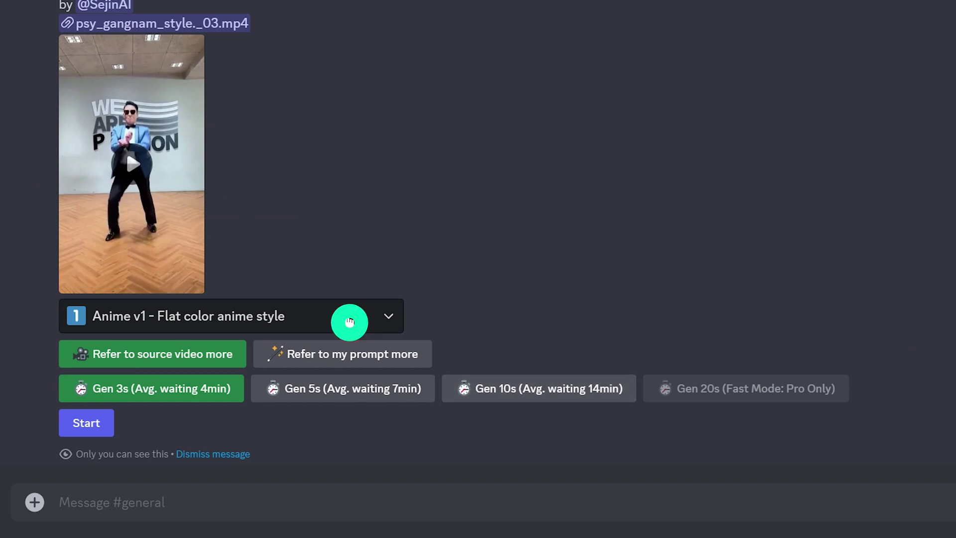
# - Choose Fusion Style v1 and a 5-second length for the cyborg clip
pyautogui.click(349, 322)
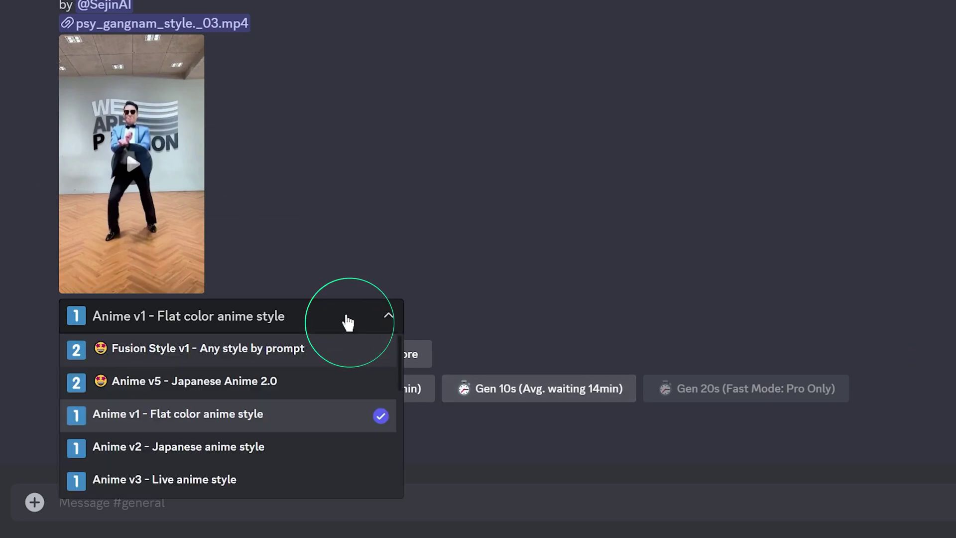
pyautogui.click(333, 351)
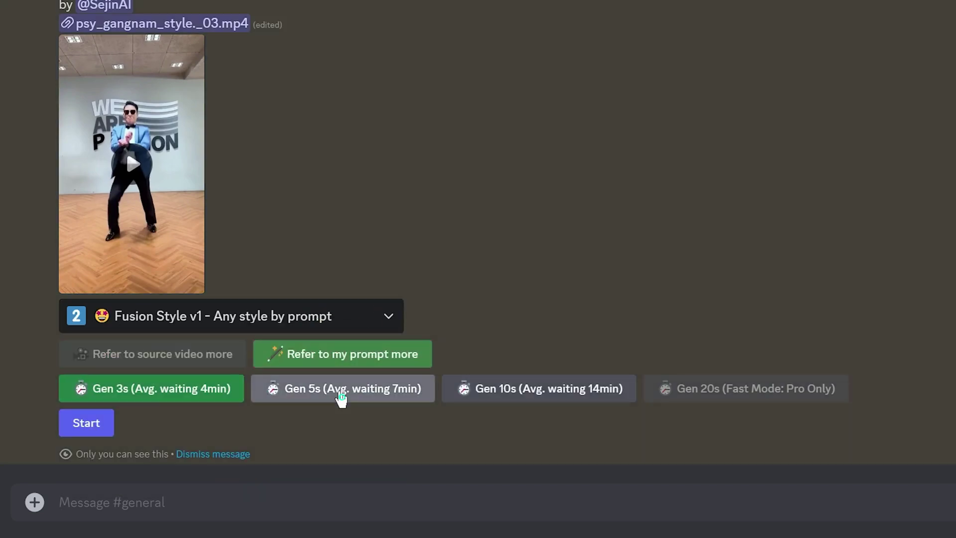
pyautogui.click(340, 398)
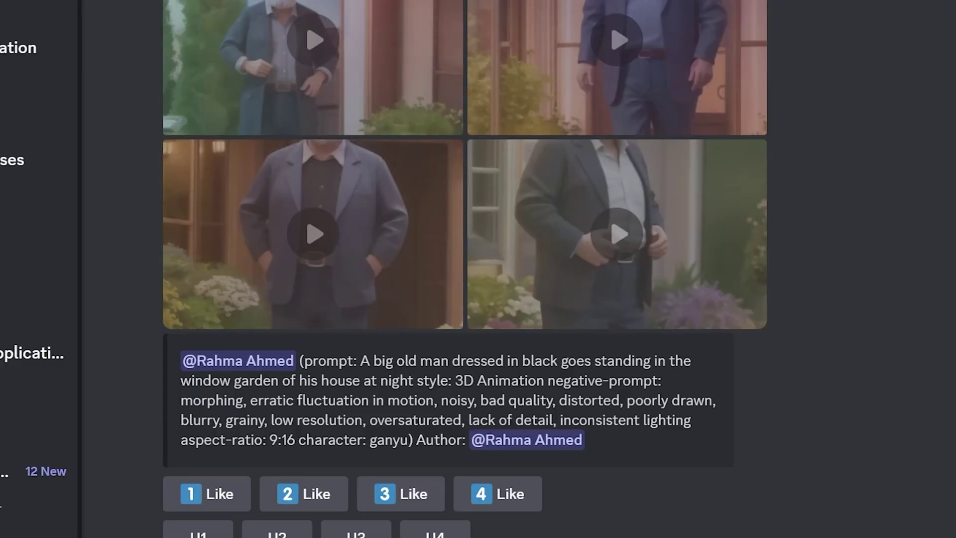
pyautogui.write('/ANIM')
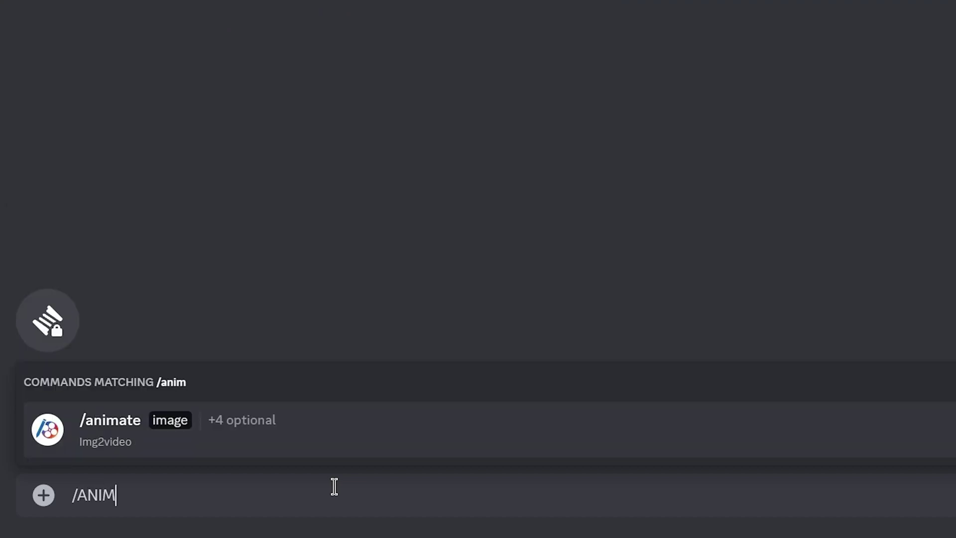
# - Draft PixVerse /animate with the giant image, motion 7, HD quality on and a prompt
pyautogui.press('Return')
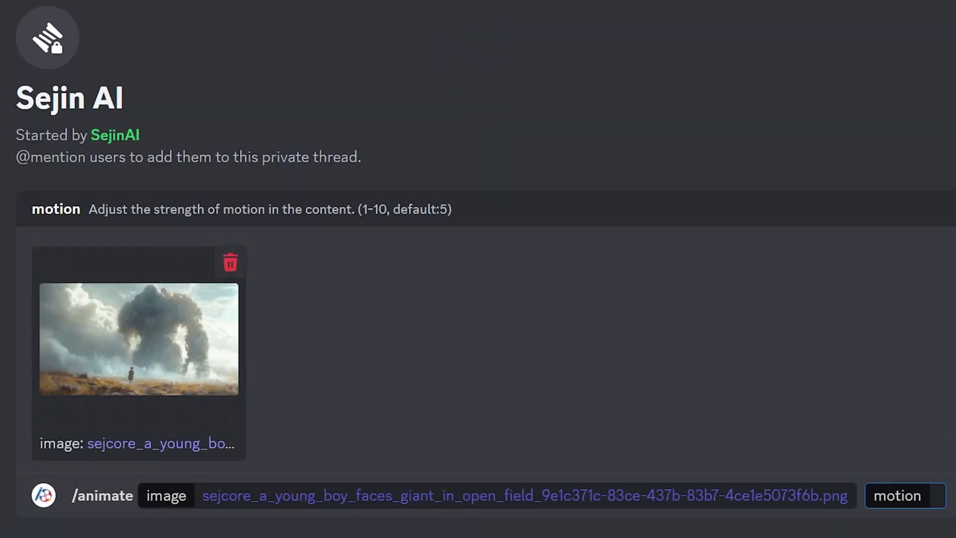
pyautogui.press('space')
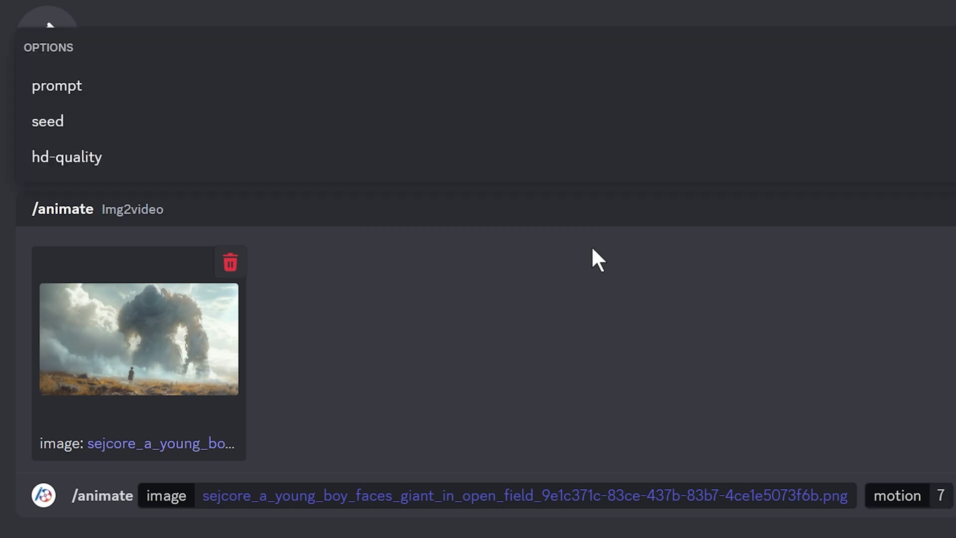
pyautogui.click(431, 170)
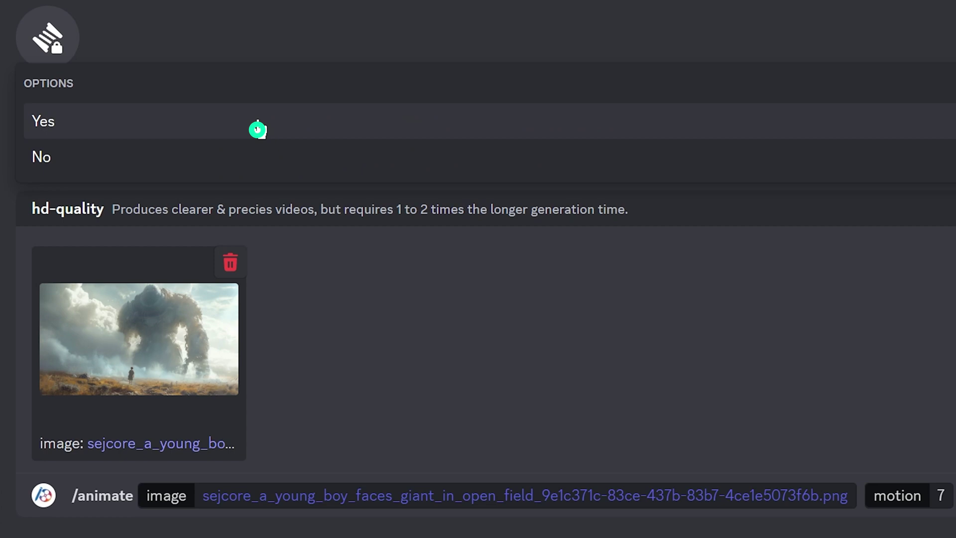
pyautogui.click(259, 128)
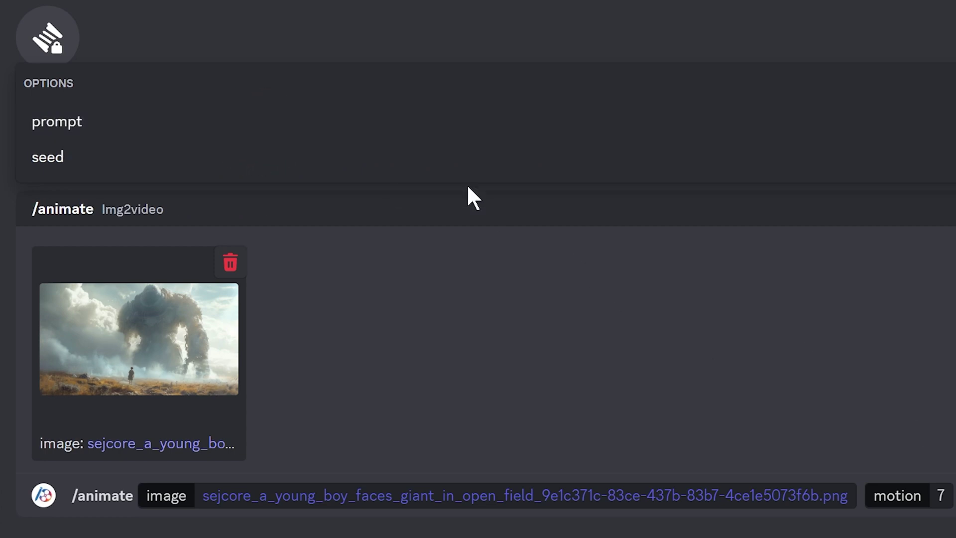
pyautogui.click(25, 119)
pyautogui.write('a boy faces a giant')
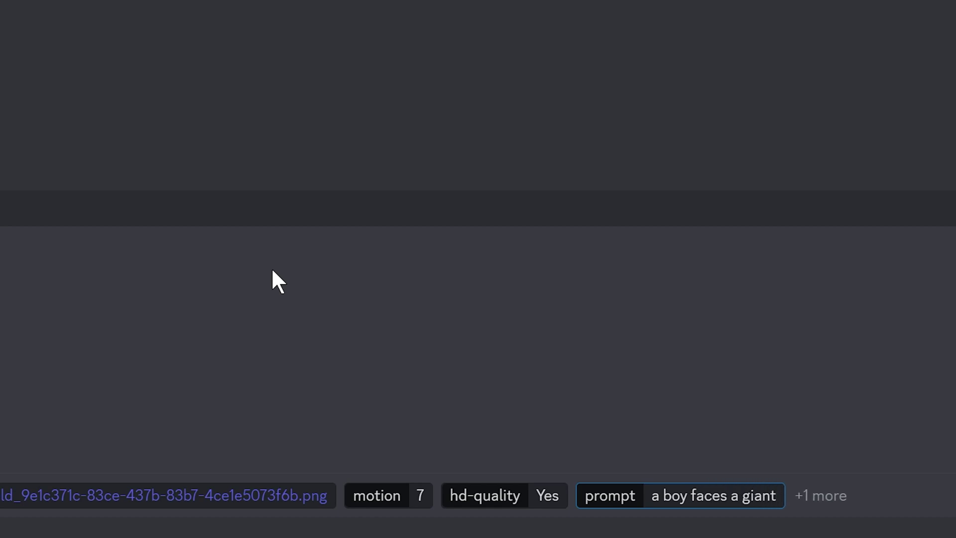
# - Send the boy-faces-giant /animate request to PixVerse
pyautogui.press('Return')
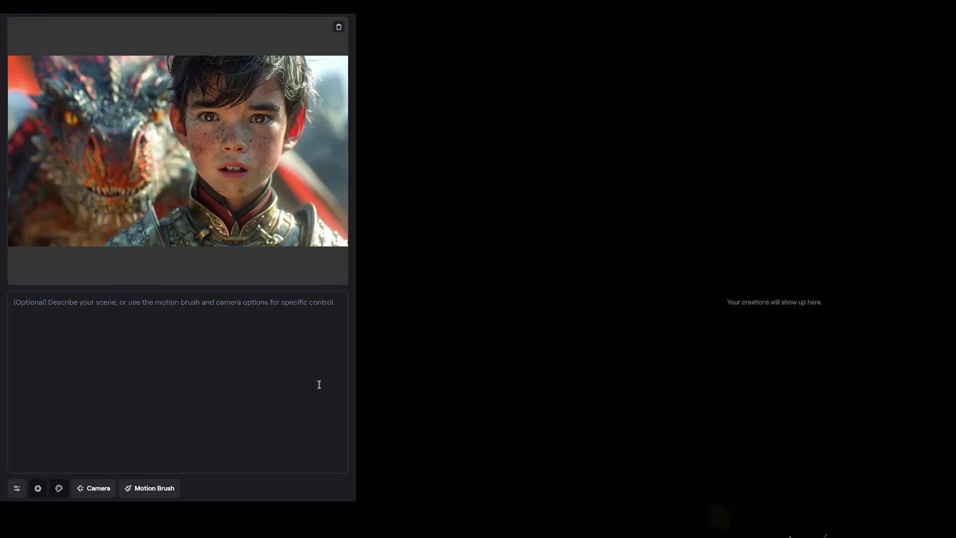
# - Open Motion Brush on the dragon-and-boy image, try Brush 5 motions, then reset them
pyautogui.click(17, 488)
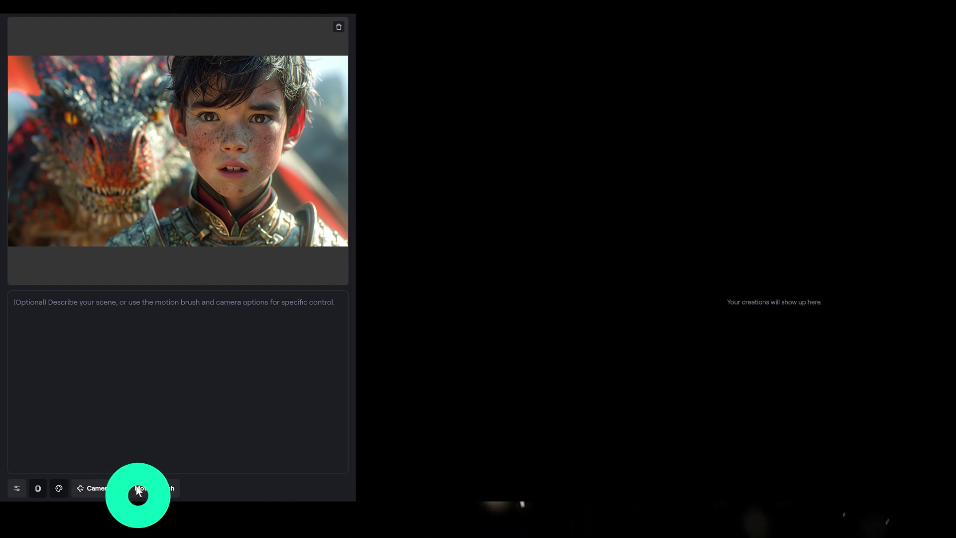
pyautogui.click(138, 491)
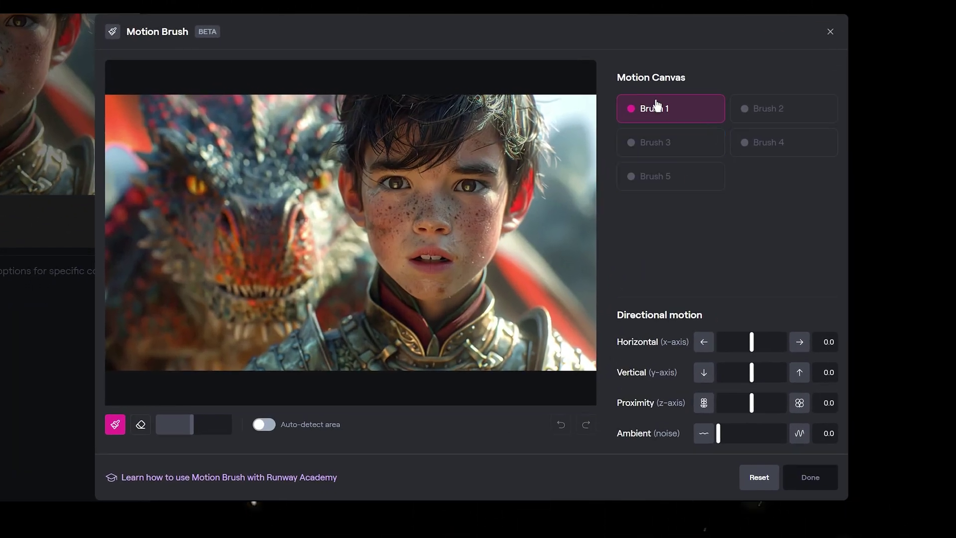
pyautogui.click(717, 142)
pyautogui.click(702, 176)
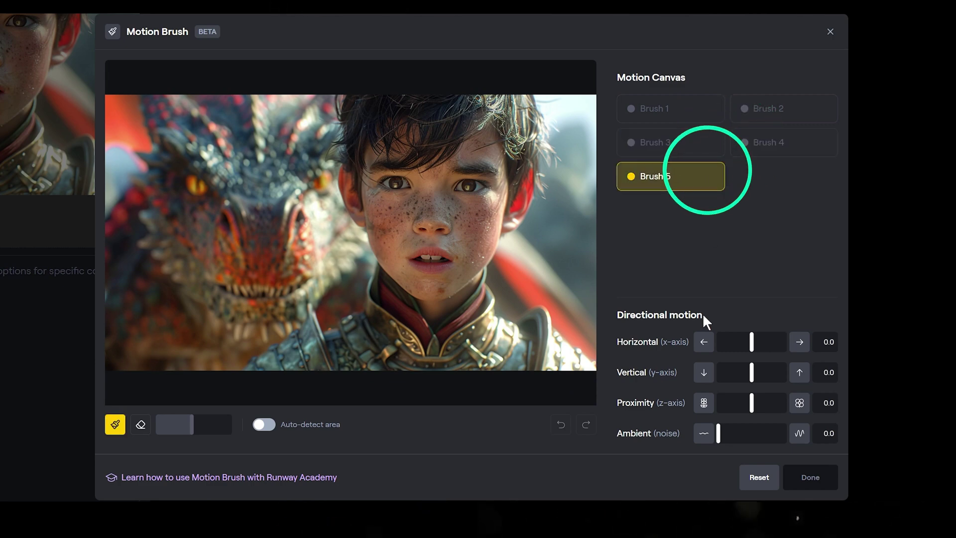
pyautogui.click(703, 372)
pyautogui.click(705, 403)
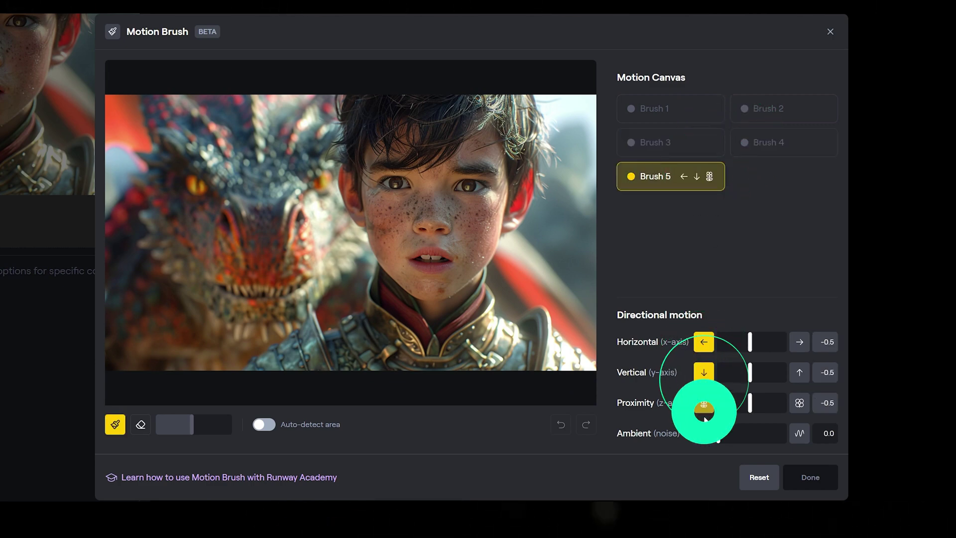
pyautogui.click(800, 434)
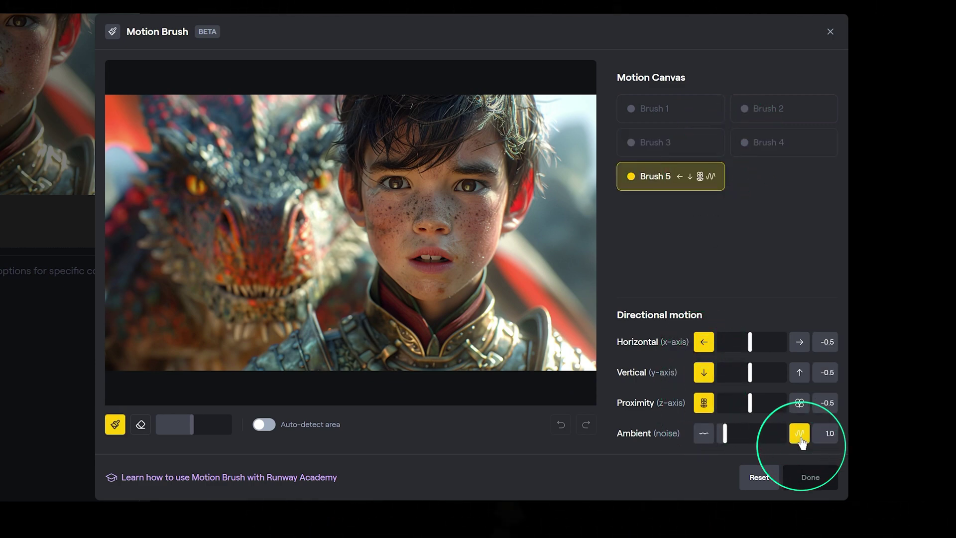
pyautogui.click(760, 478)
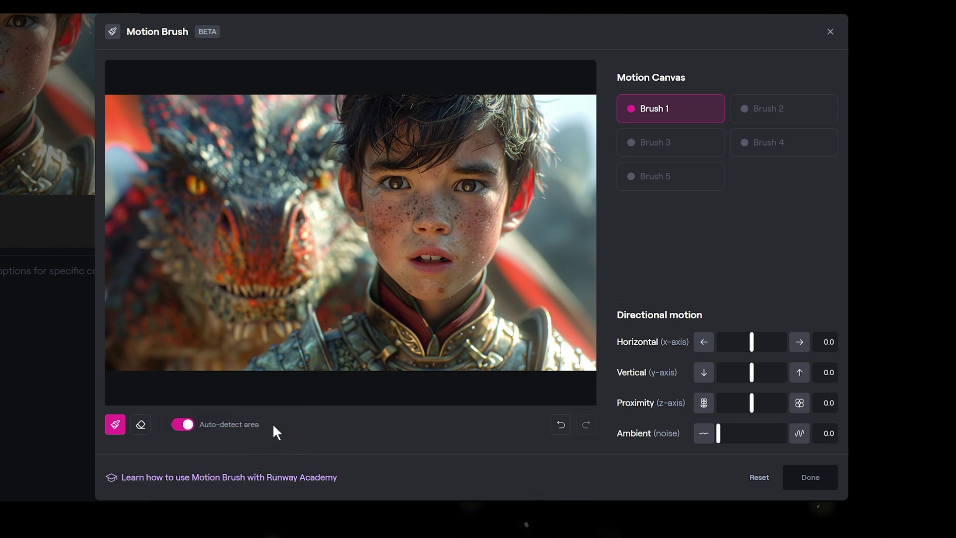
# - Mask the dragon's head and eyes with Brush 1 and set Proximity 2.5 toward-camera motion
pyautogui.click(208, 207)
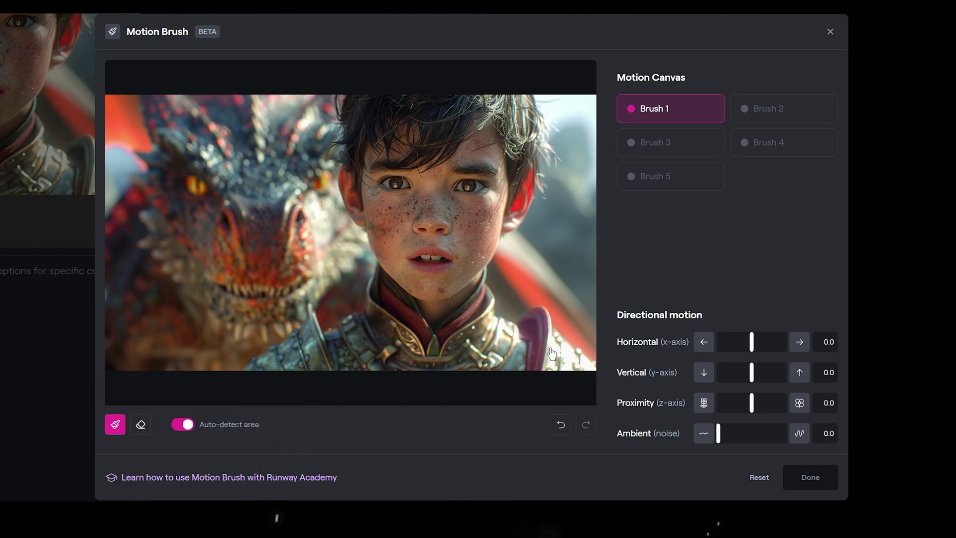
pyautogui.click(436, 128)
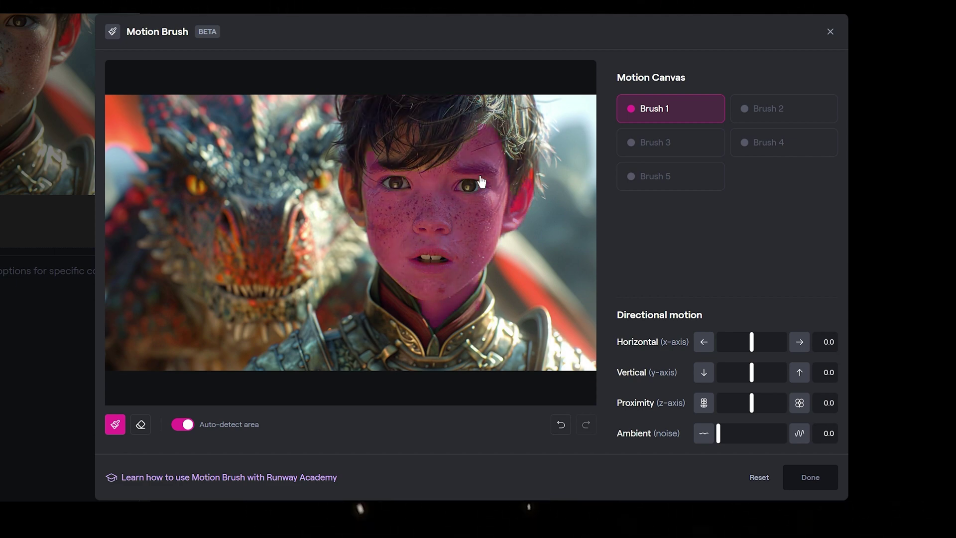
pyautogui.click(260, 210)
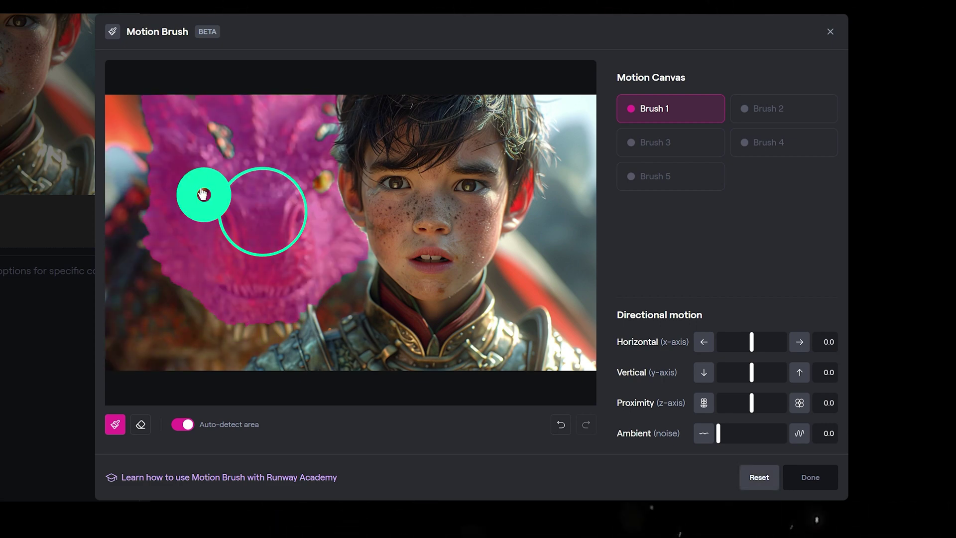
pyautogui.click(316, 186)
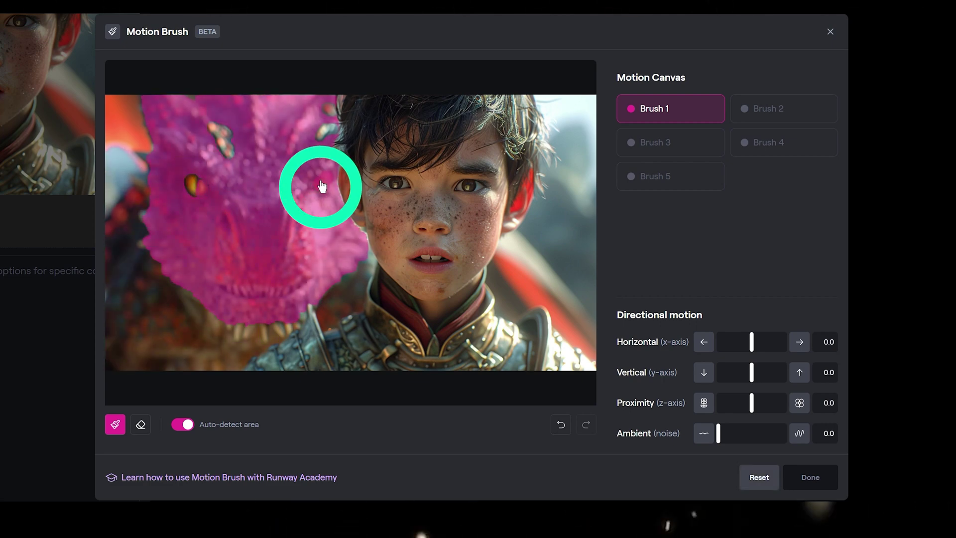
pyautogui.click(225, 137)
pyautogui.click(331, 137)
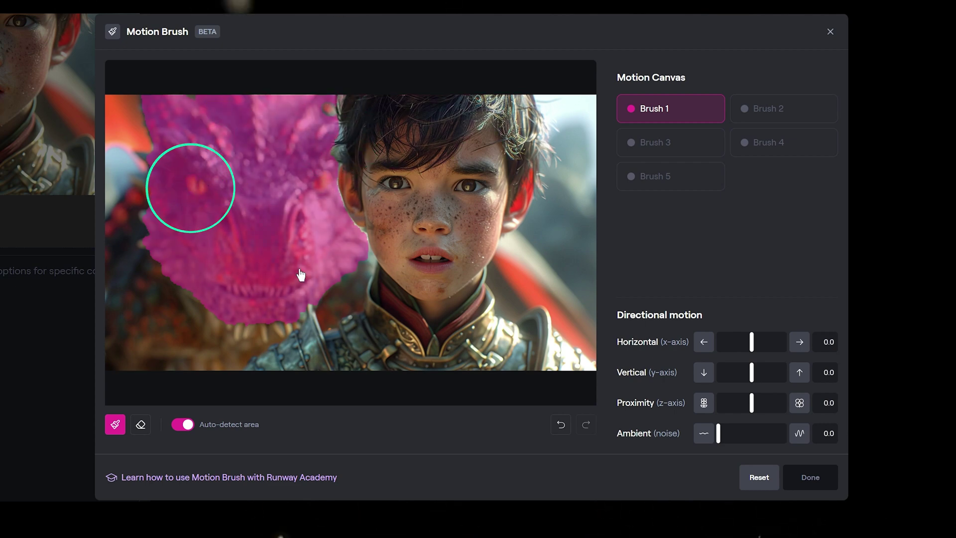
pyautogui.click(800, 405)
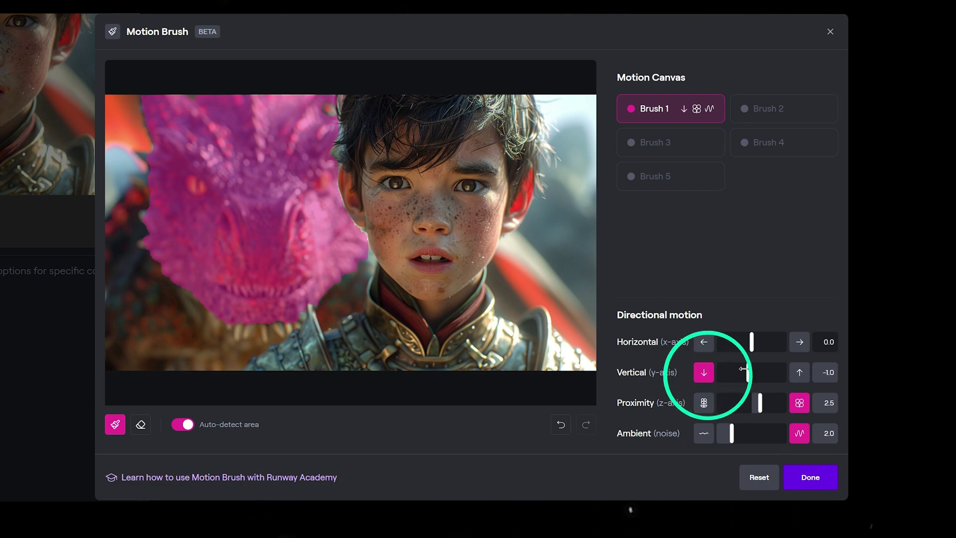
# - Paint the background beside the dragon with Brush 2
pyautogui.click(768, 108)
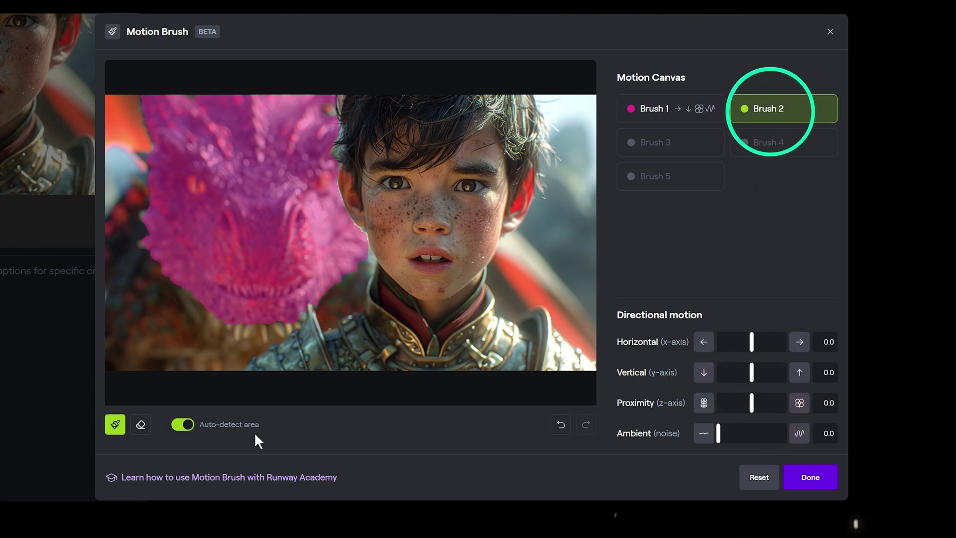
pyautogui.click(172, 324)
pyautogui.click(341, 310)
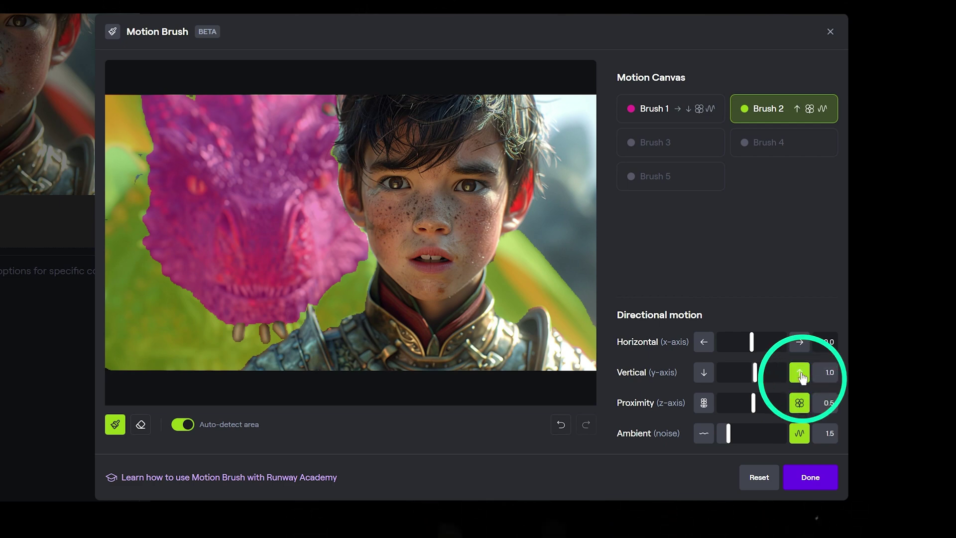
# - Paint the boy's hair with Brush 3 and his face with Brush 4
pyautogui.click(677, 155)
pyautogui.click(531, 154)
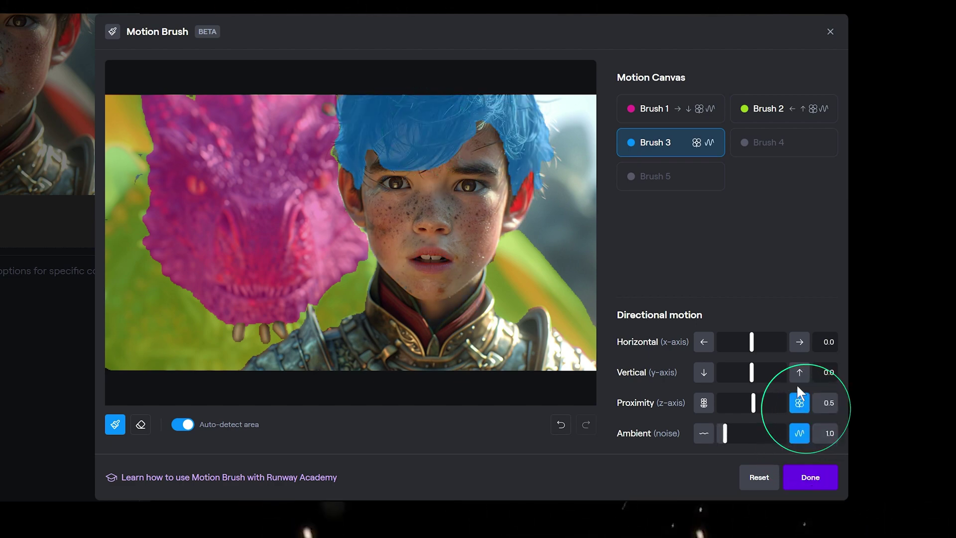
pyautogui.click(783, 141)
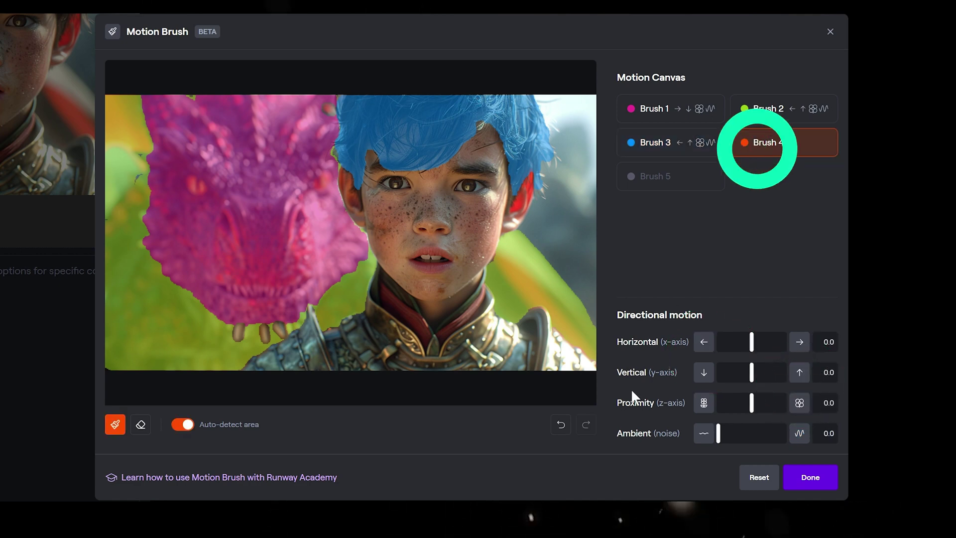
pyautogui.click(420, 214)
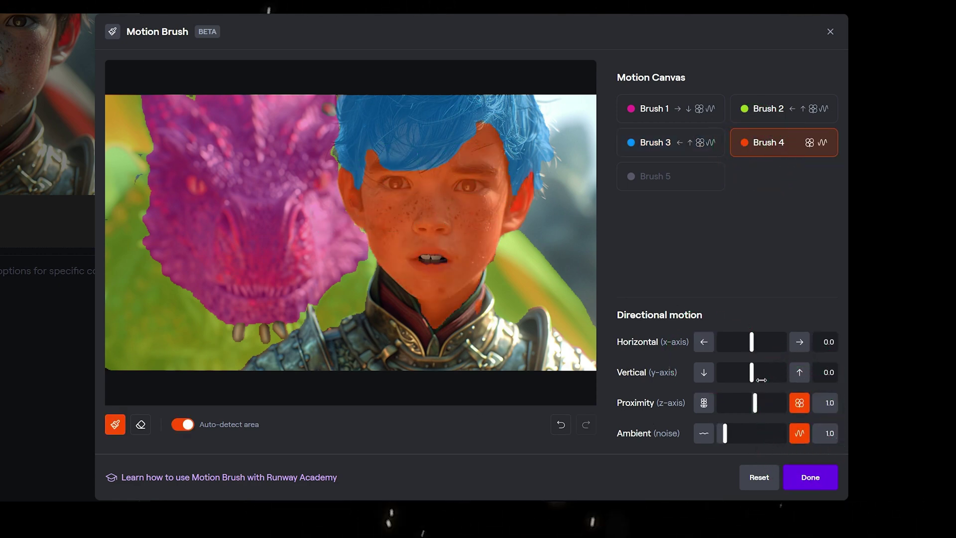
# - Paint the boy's armour with Brush 5
pyautogui.click(679, 187)
pyautogui.click(294, 363)
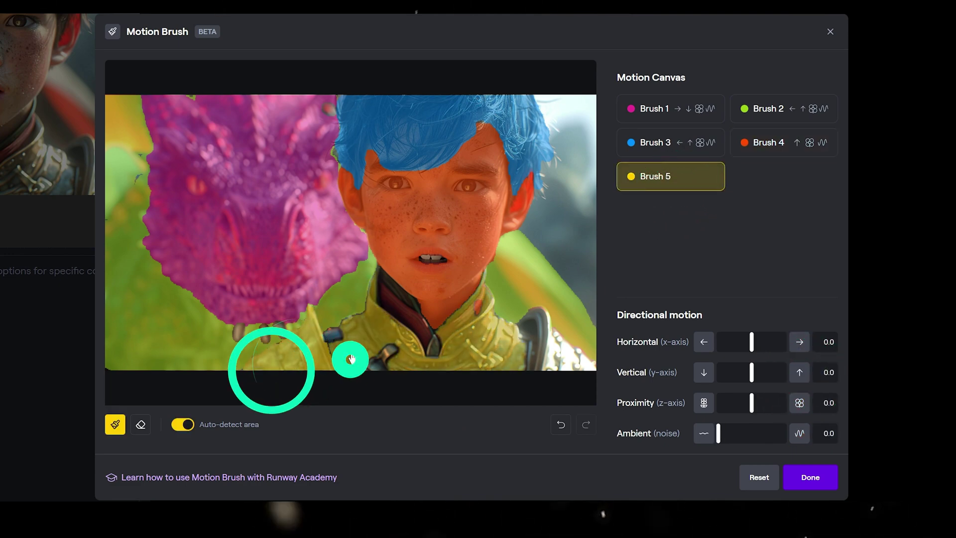
pyautogui.click(560, 363)
pyautogui.click(388, 364)
pyautogui.click(336, 342)
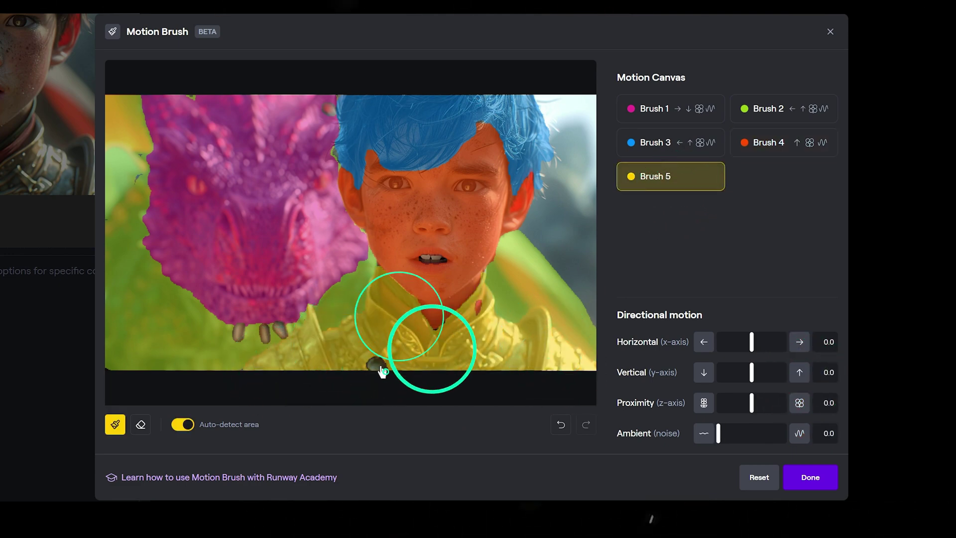